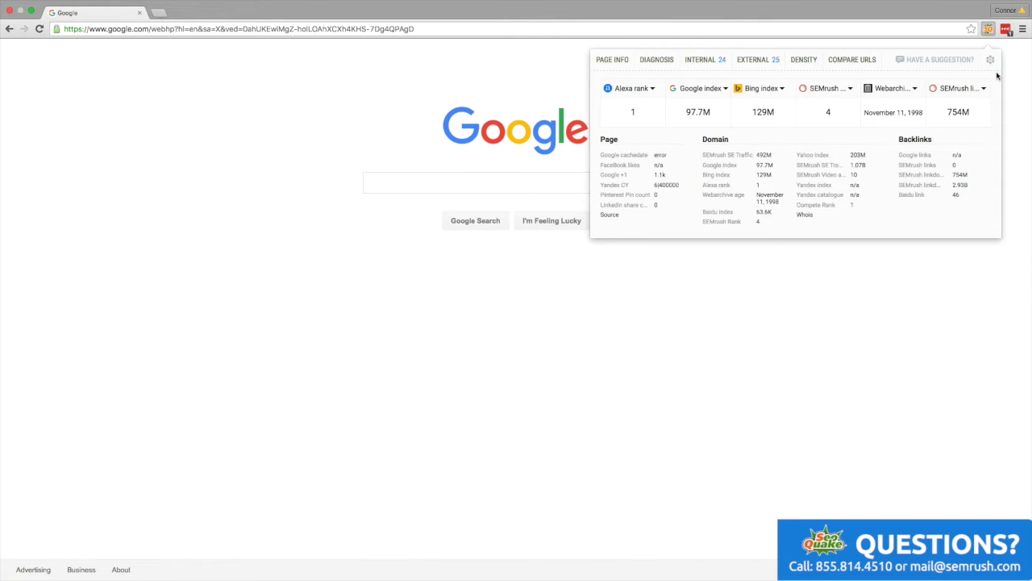
# Switch SEOquake off and back on with its global enable option in the extension settings.
pyautogui.click(991, 61)
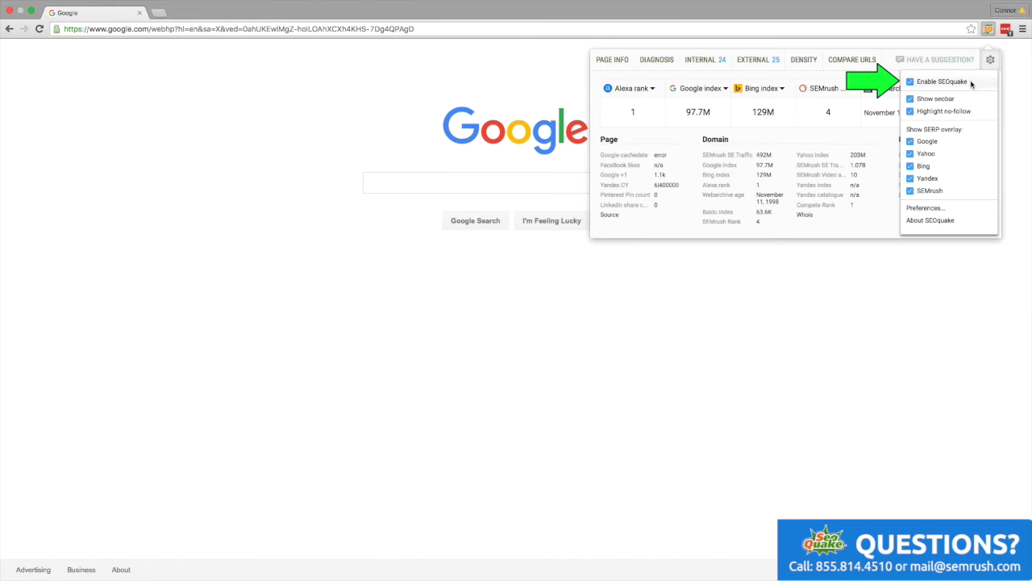
pyautogui.click(972, 84)
pyautogui.click(972, 83)
pyautogui.click(342, 152)
# Search Google for "sports".
pyautogui.click(428, 175)
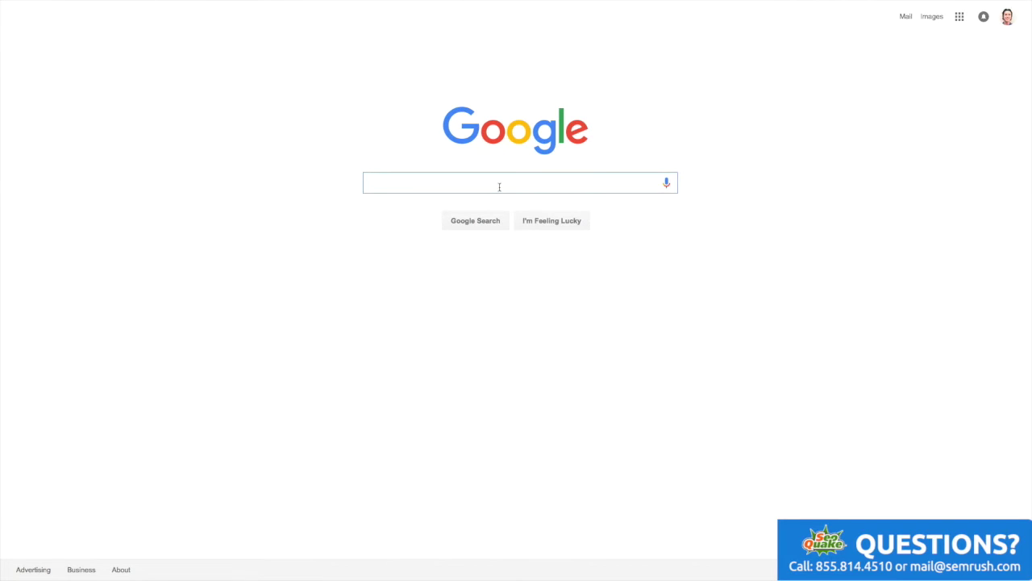
pyautogui.write('sp')
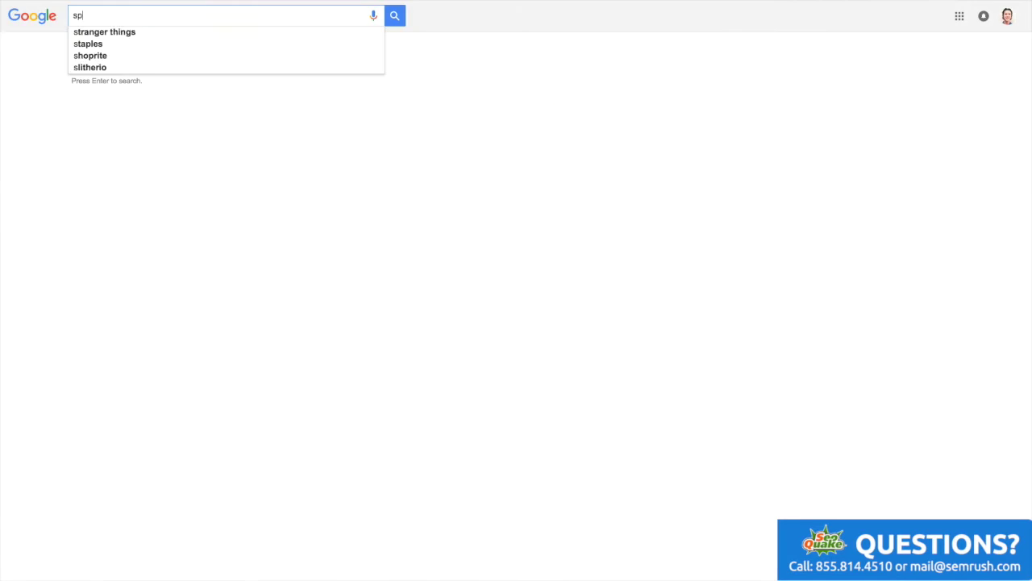
pyautogui.write('orts')
pyautogui.press('Return')
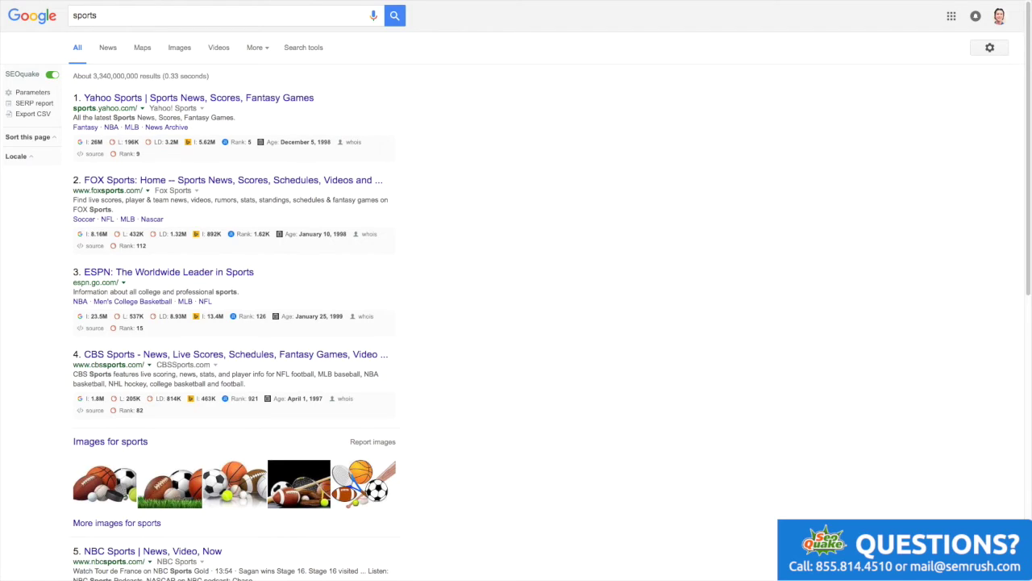
# Examine the parameters available for the SEOquake overlay on the search results.
pyautogui.click(36, 94)
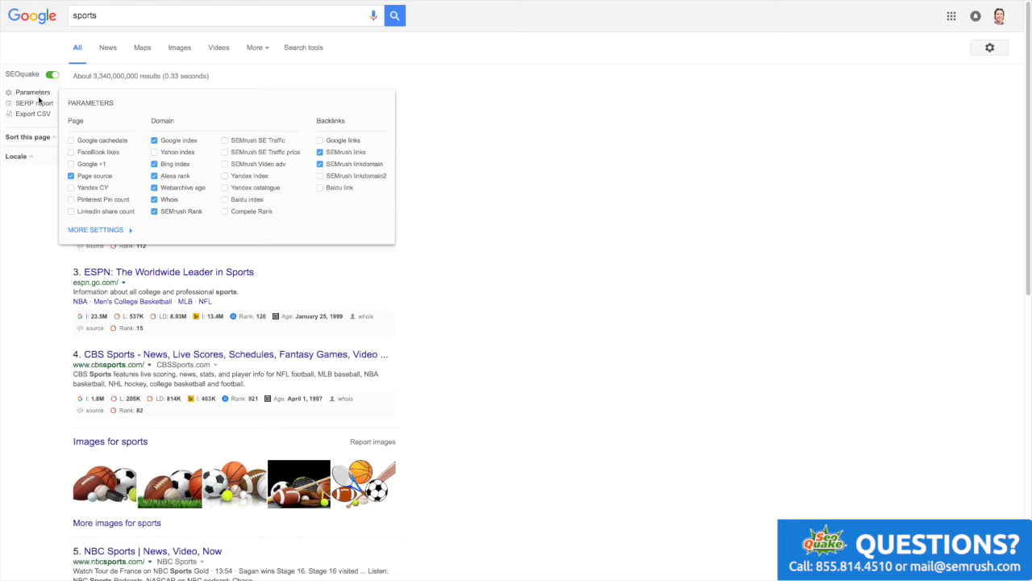
pyautogui.click(37, 216)
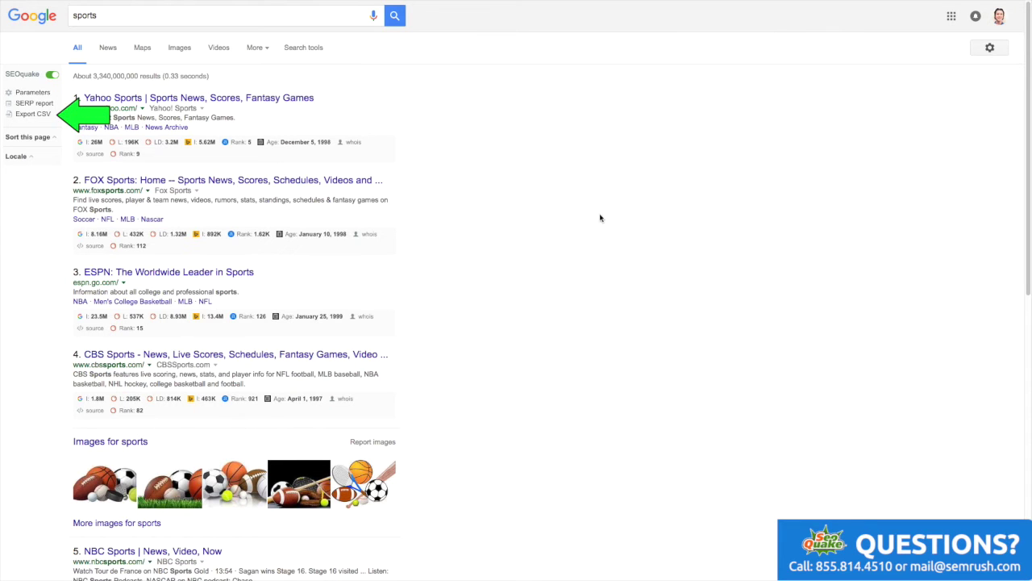
# Toggle SEOquake off and on again from its settings and with the switch beside the search results.
pyautogui.moveTo(846, 7)
pyautogui.click(989, 42)
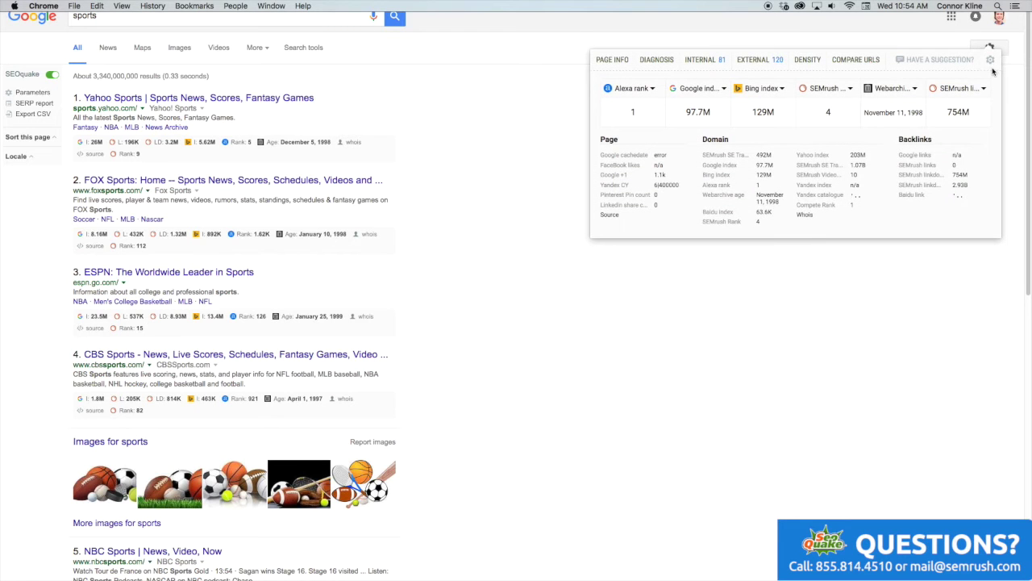
pyautogui.click(990, 59)
pyautogui.click(980, 84)
pyautogui.click(980, 84)
pyautogui.click(414, 119)
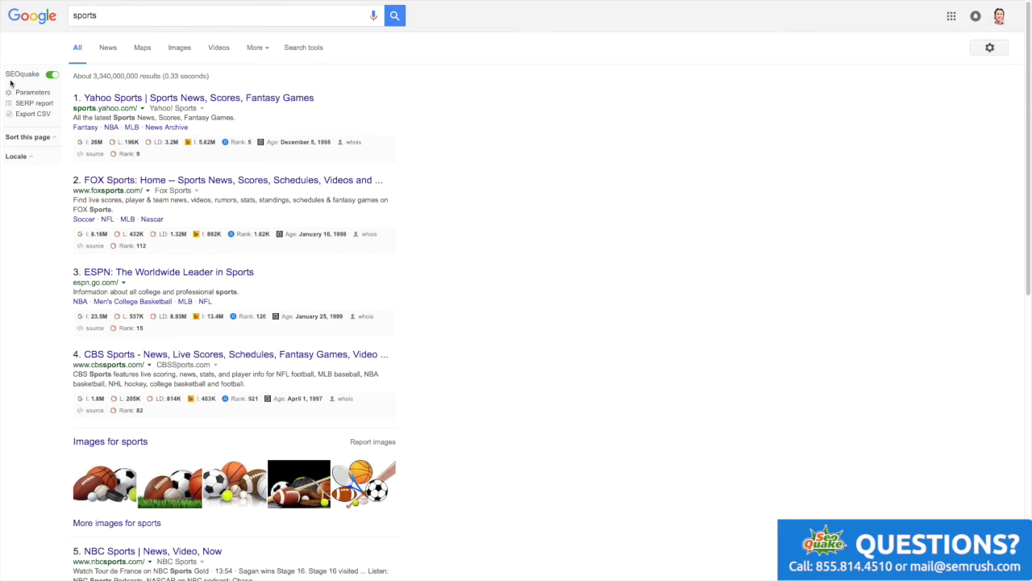
pyautogui.click(55, 78)
pyautogui.click(53, 76)
# Open the SEOquake preferences and view the general and parameters settings.
pyautogui.moveTo(976, 3)
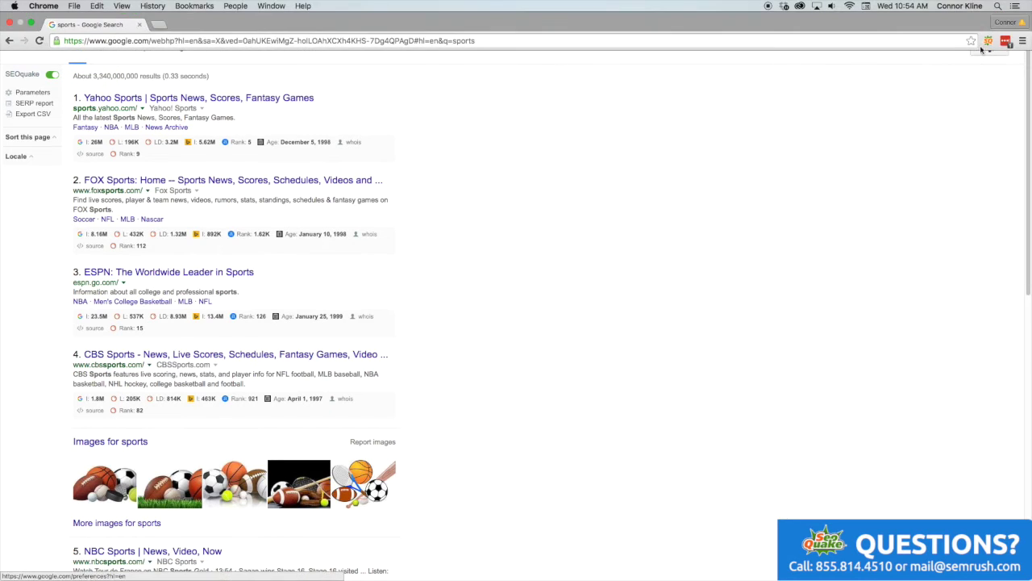
pyautogui.click(990, 47)
pyautogui.click(991, 60)
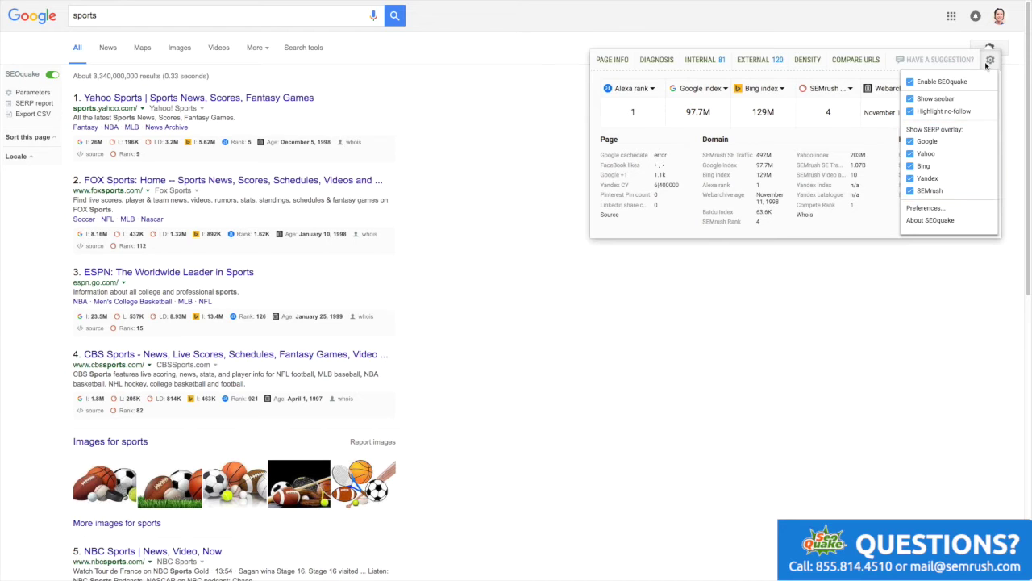
pyautogui.click(942, 209)
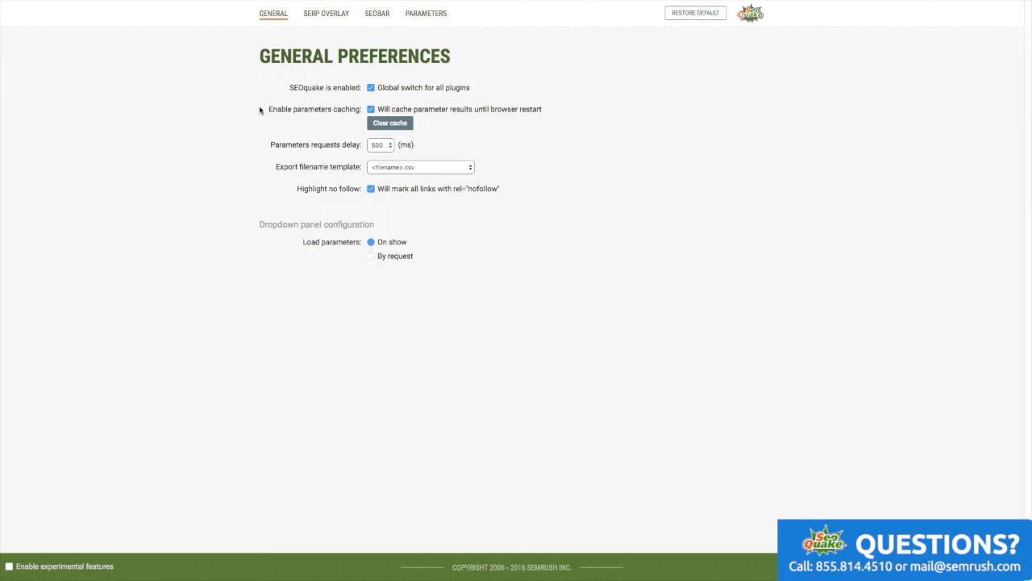
pyautogui.click(426, 14)
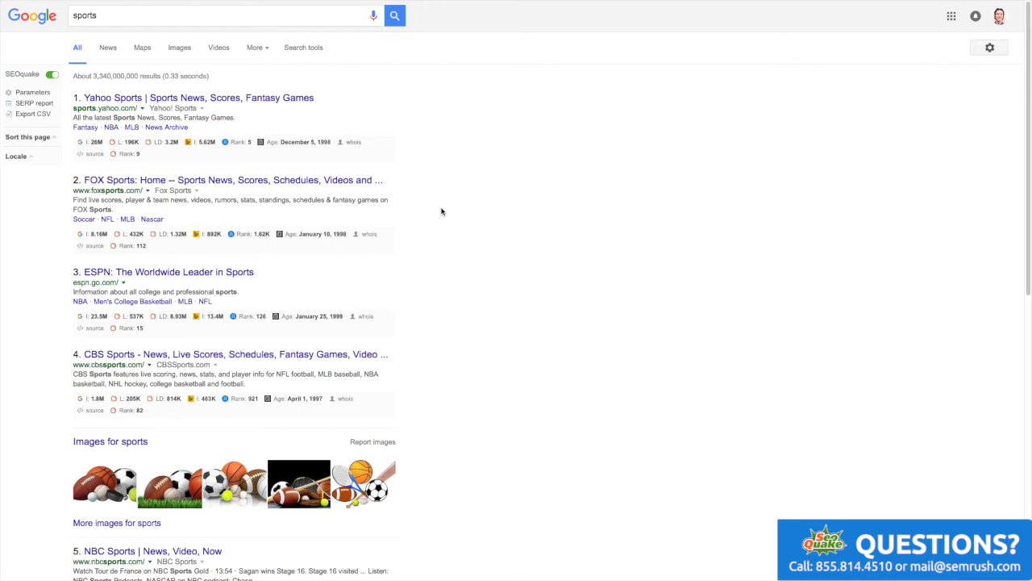
# Look up the Wikipedia result's Alexa rank details, return to the results and open its SEMrush links data.
pyautogui.scroll(-4, 441, 211)
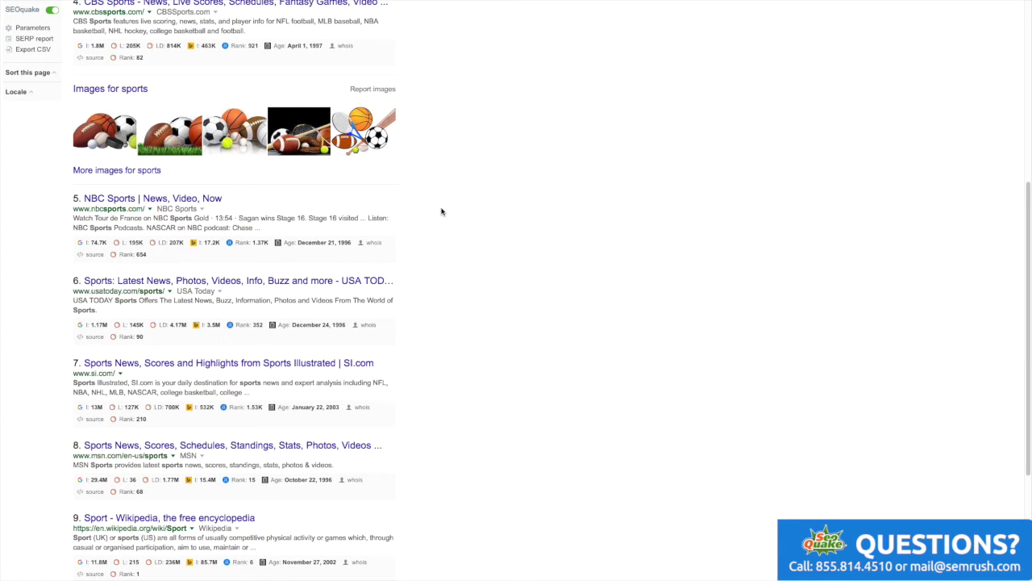
pyautogui.scroll(-1, 441, 212)
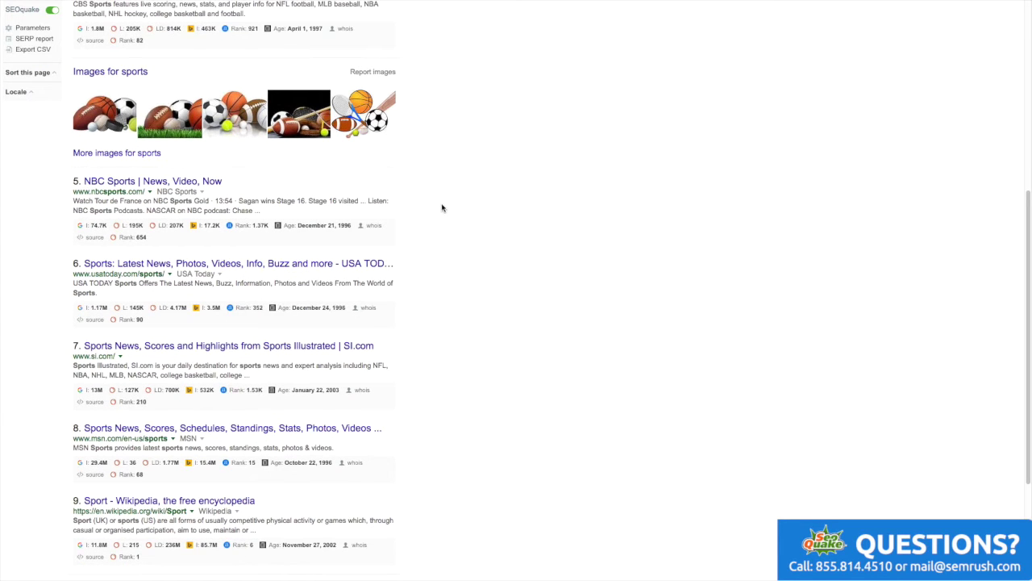
pyautogui.click(246, 548)
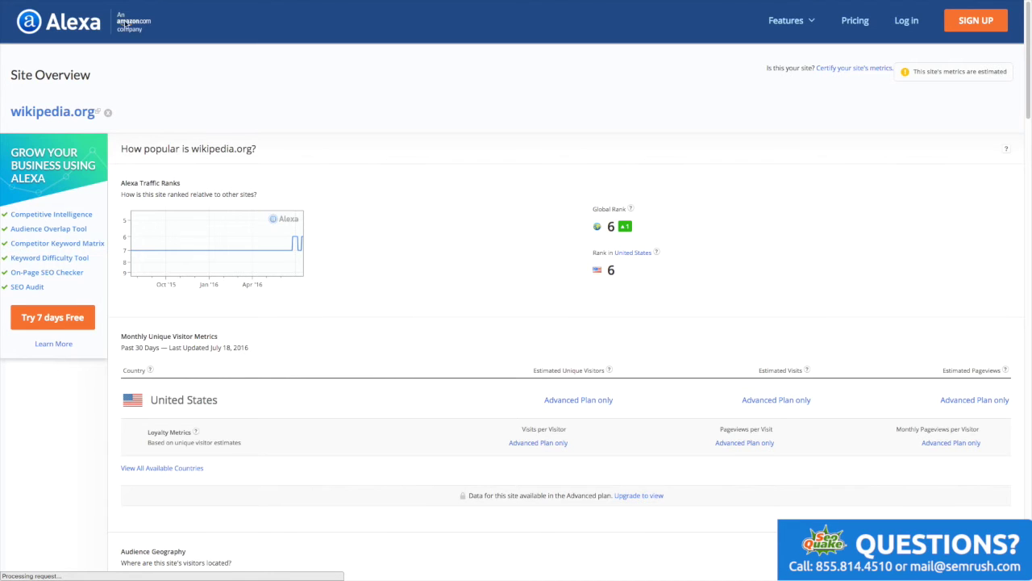
pyautogui.moveTo(164, 7)
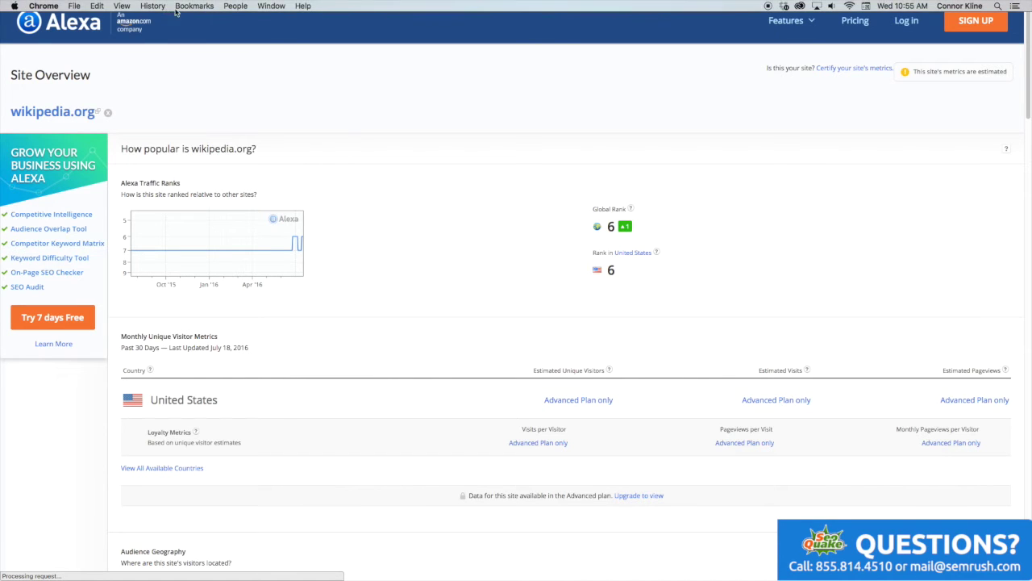
pyautogui.click(244, 25)
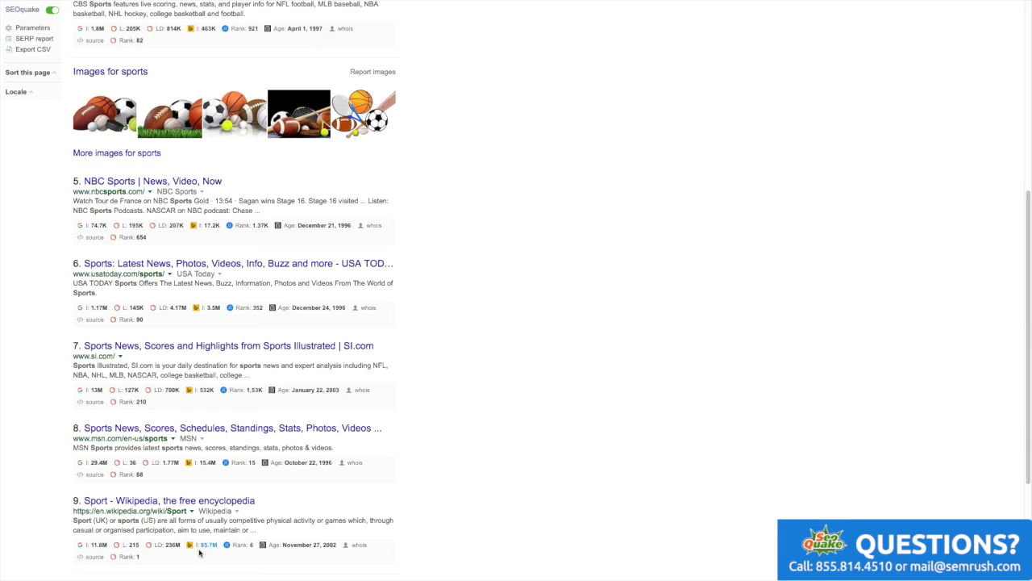
pyautogui.click(134, 546)
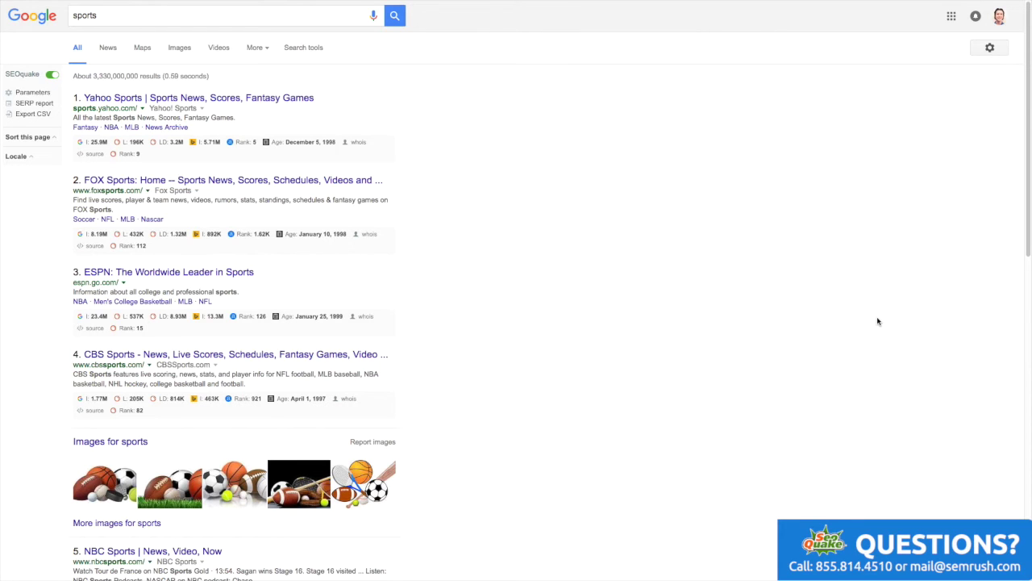
# Review the Show seobar option in the SEOquake settings.
pyautogui.moveTo(958, 4)
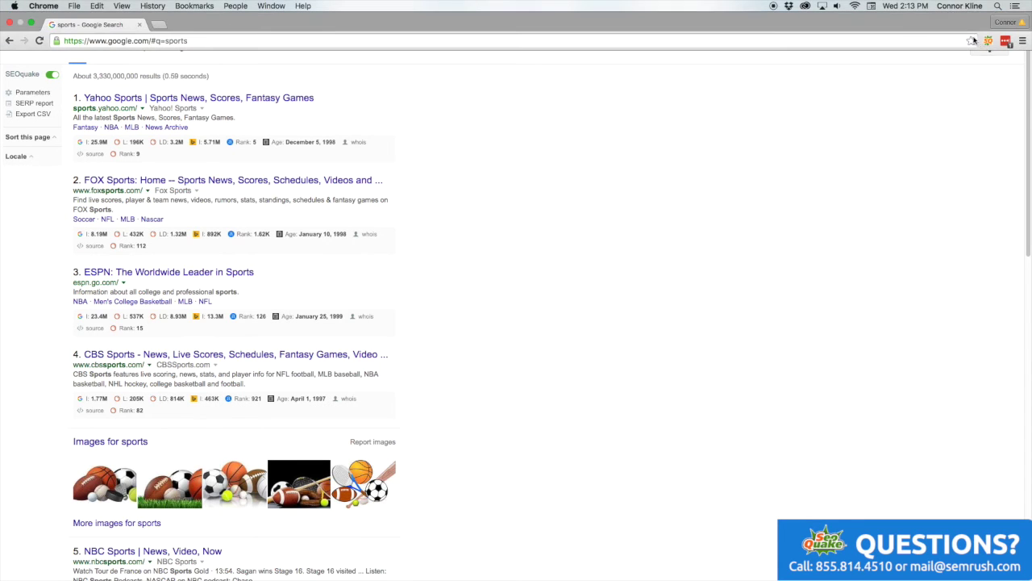
pyautogui.click(987, 41)
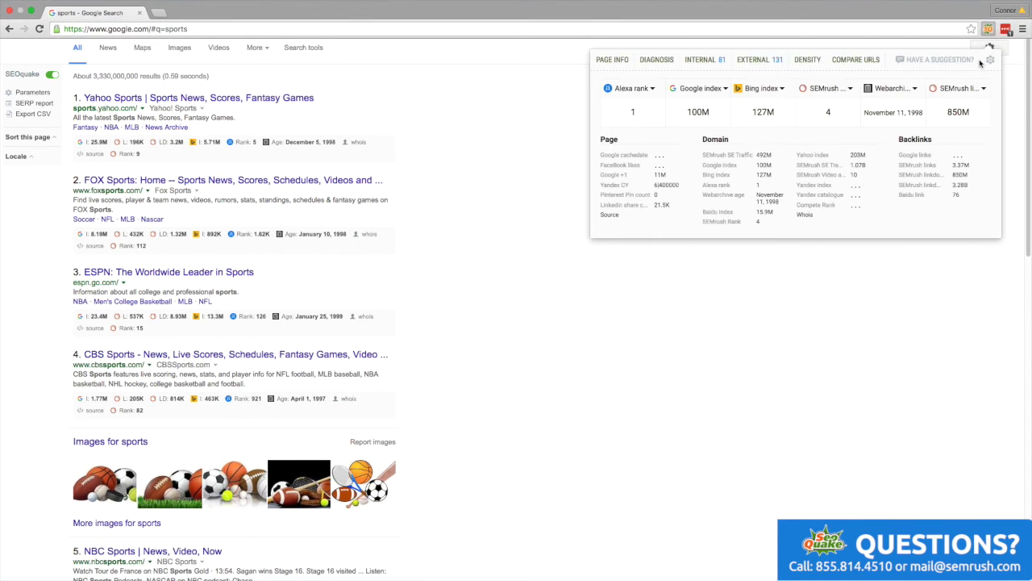
pyautogui.click(991, 63)
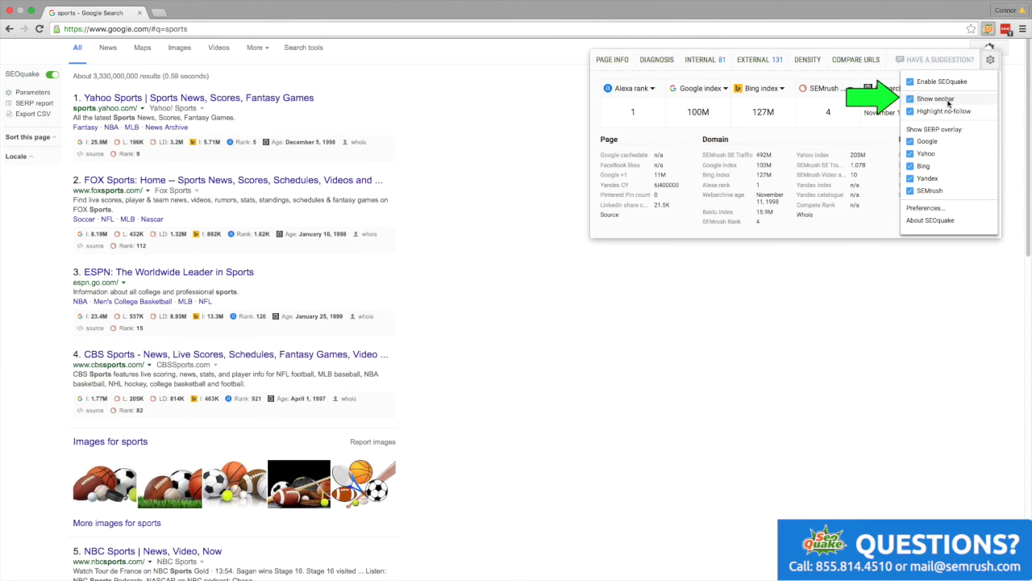
pyautogui.click(948, 102)
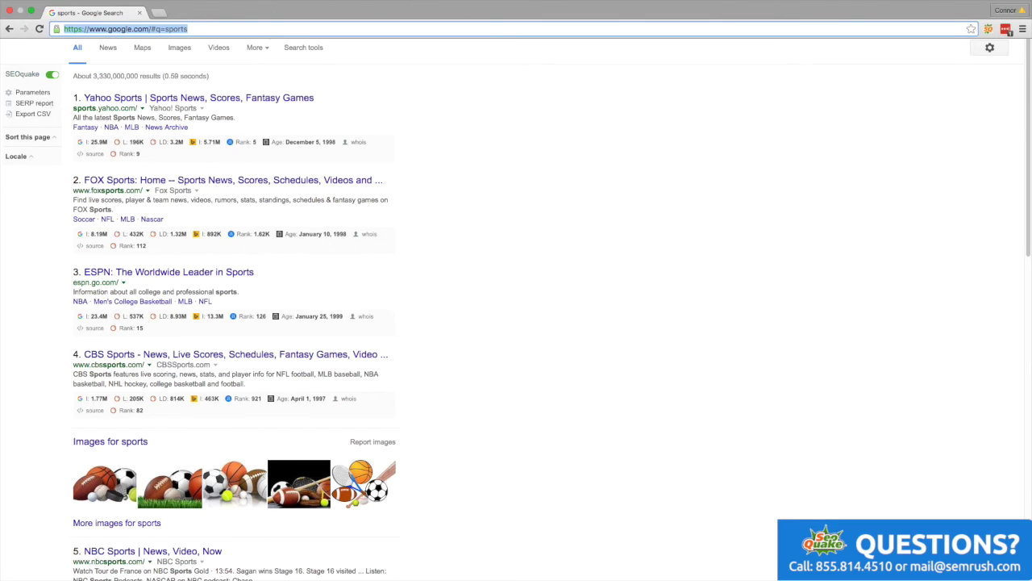
# Load coffeereview.com and set its SEObar position to Left vertical.
pyautogui.write('coffeereview.com')
pyautogui.press('Return')
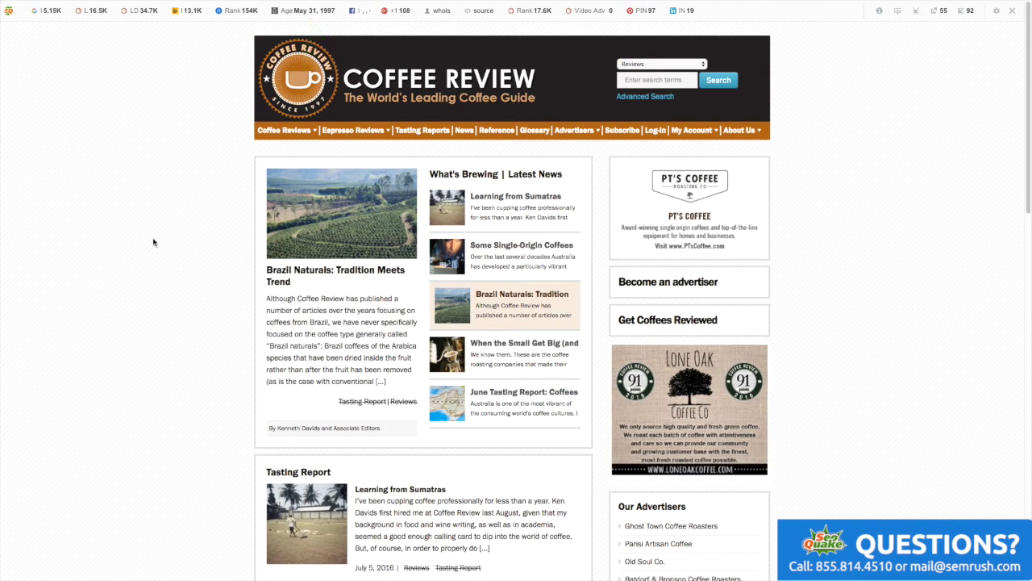
pyautogui.click(996, 11)
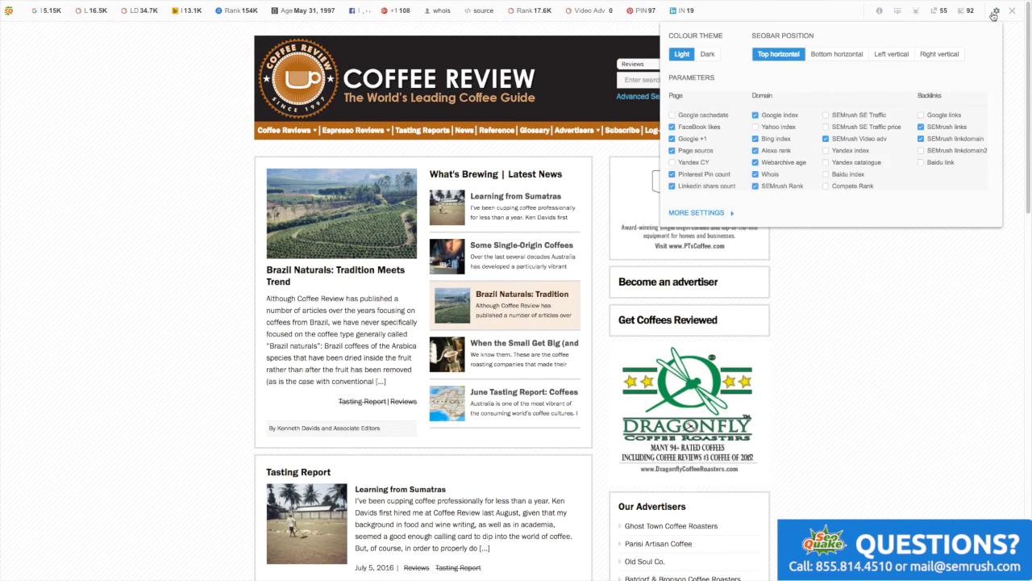
pyautogui.click(892, 54)
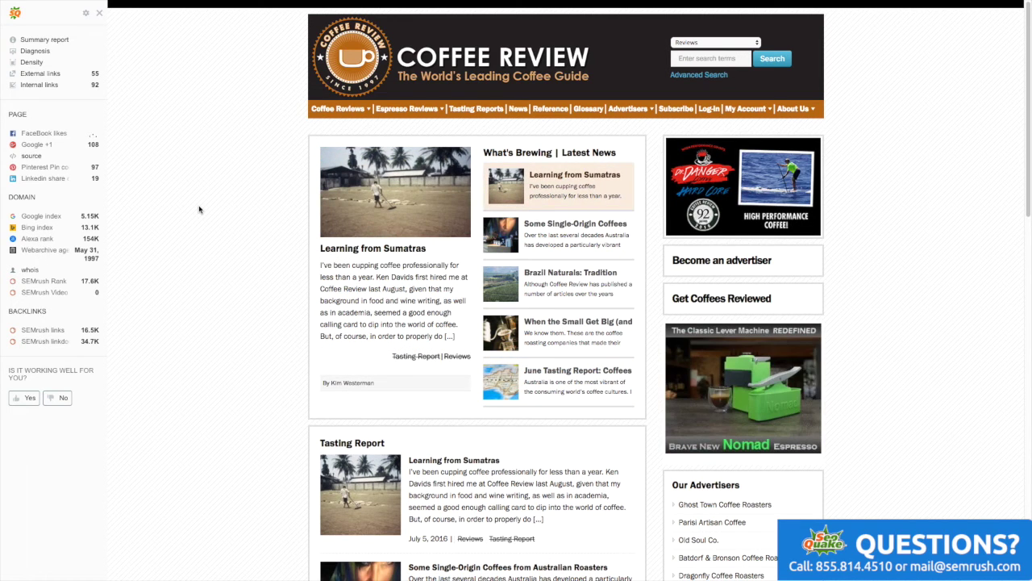
# Open the SEOquake summary report for coffeereview.com and examine its basic info, parameters and keyword density.
pyautogui.click(58, 41)
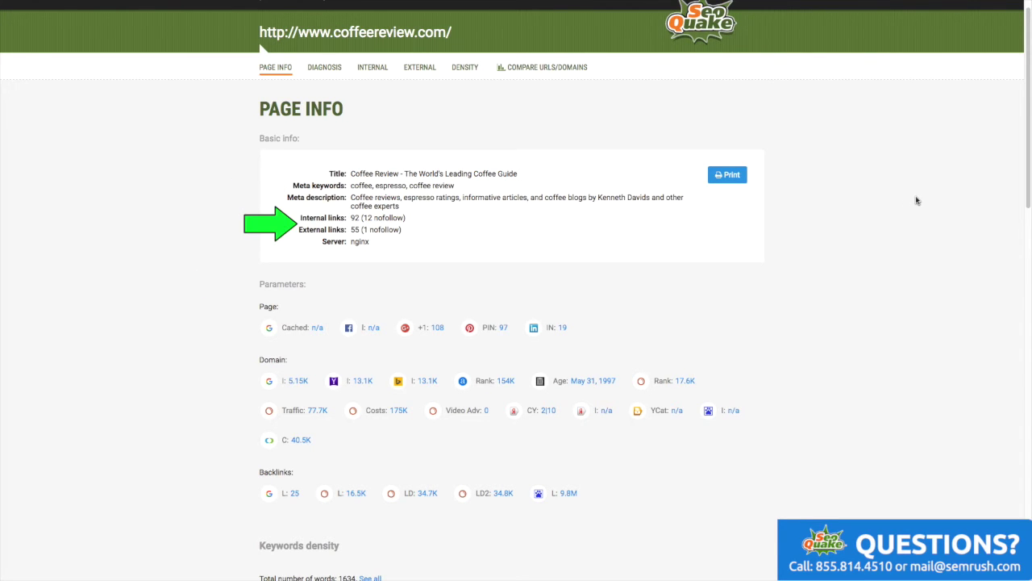
pyautogui.scroll(-4, 917, 201)
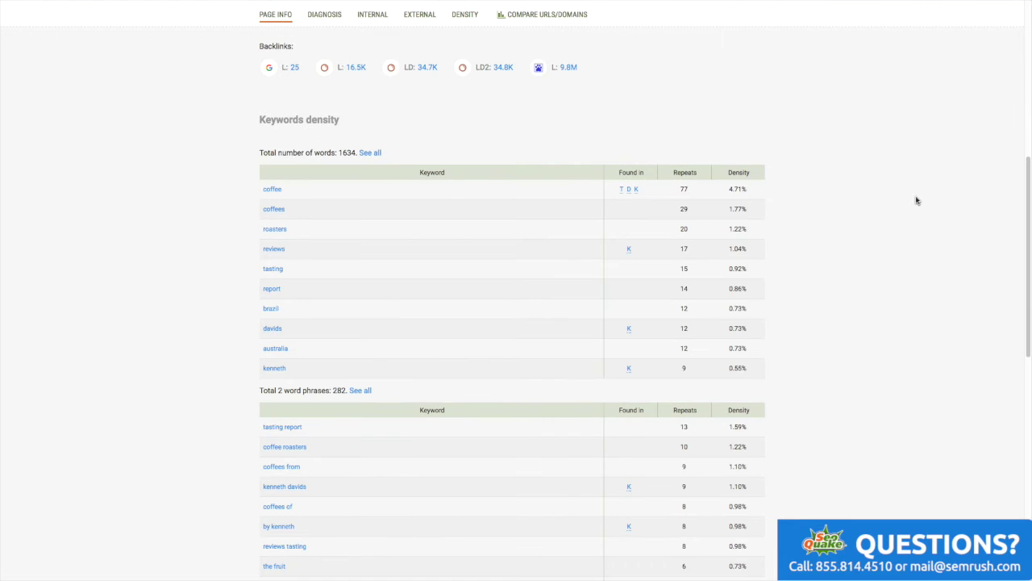
pyautogui.scroll(5, 916, 200)
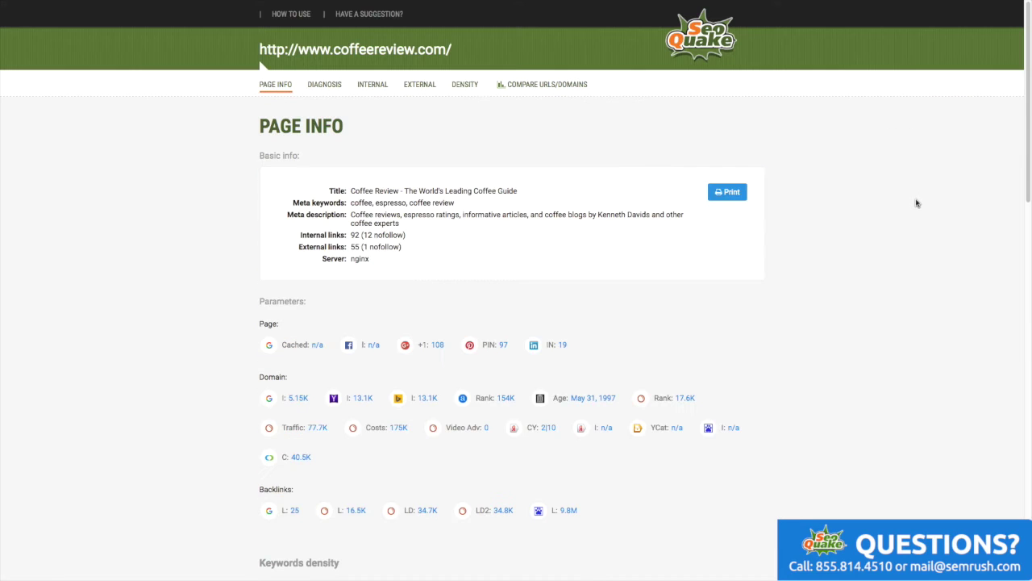
# Examine the Diagnosis, Internal, External and Density reports for coffeereview.com.
pyautogui.click(316, 86)
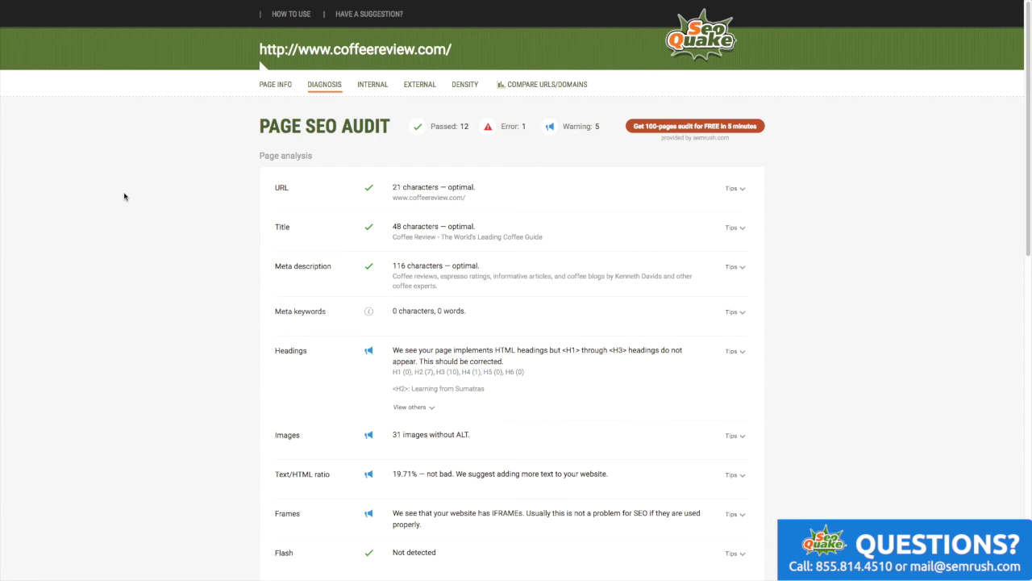
pyautogui.click(373, 85)
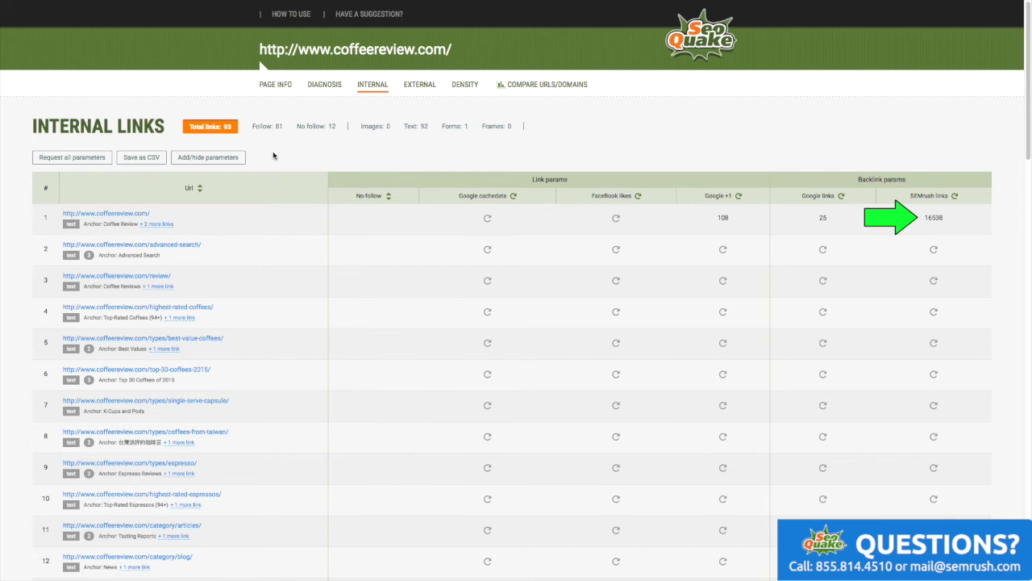
pyautogui.click(421, 86)
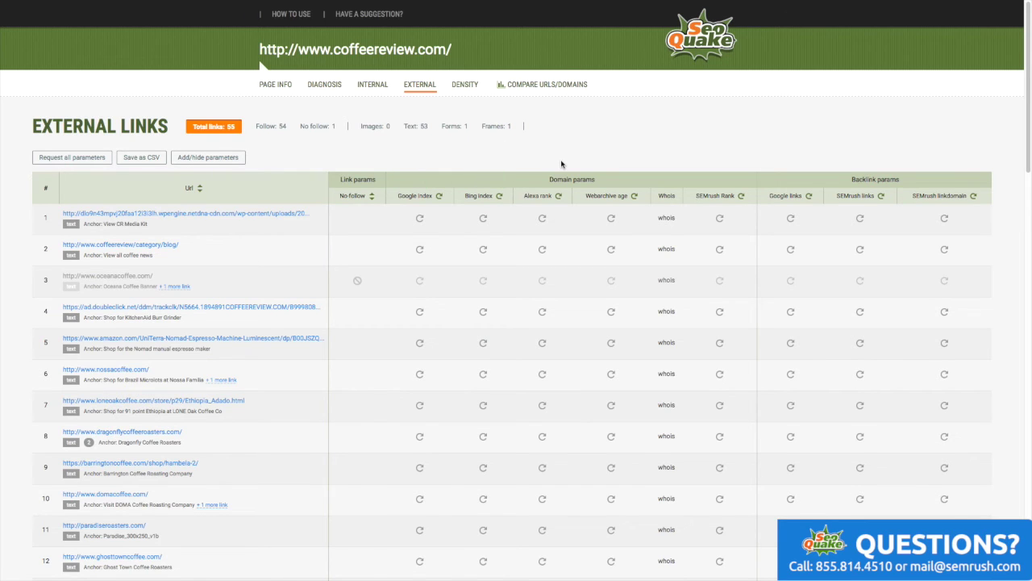
pyautogui.click(465, 84)
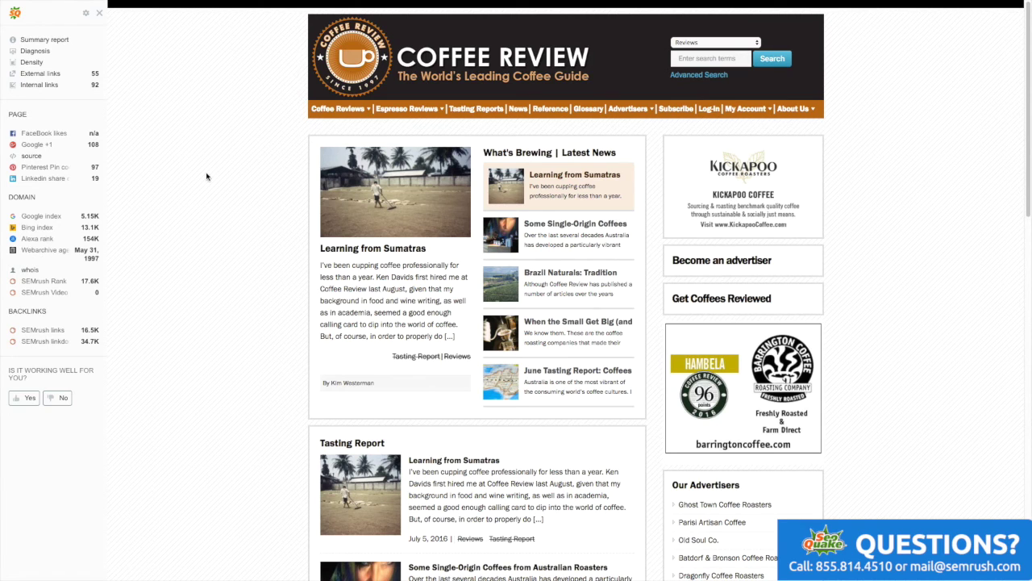
# Open the Compare URLs/domains tool for coffeereview.com.
pyautogui.moveTo(990, 3)
pyautogui.click(988, 40)
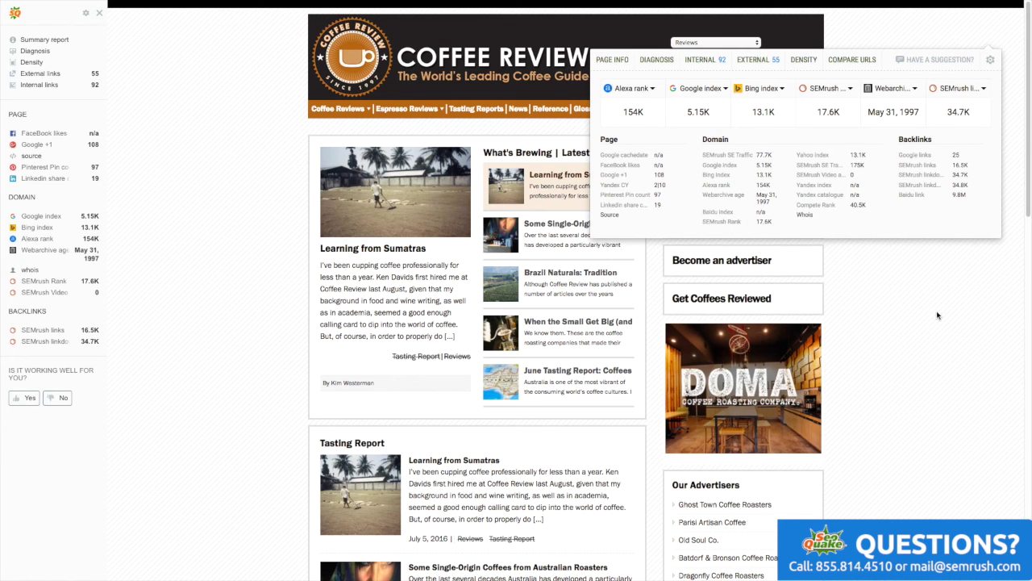
pyautogui.click(839, 65)
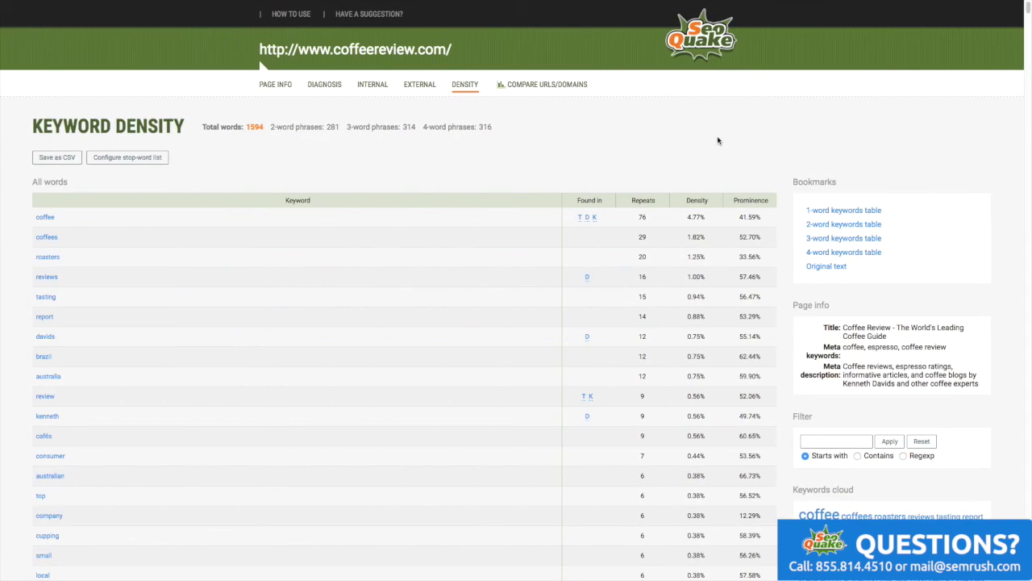
pyautogui.click(526, 86)
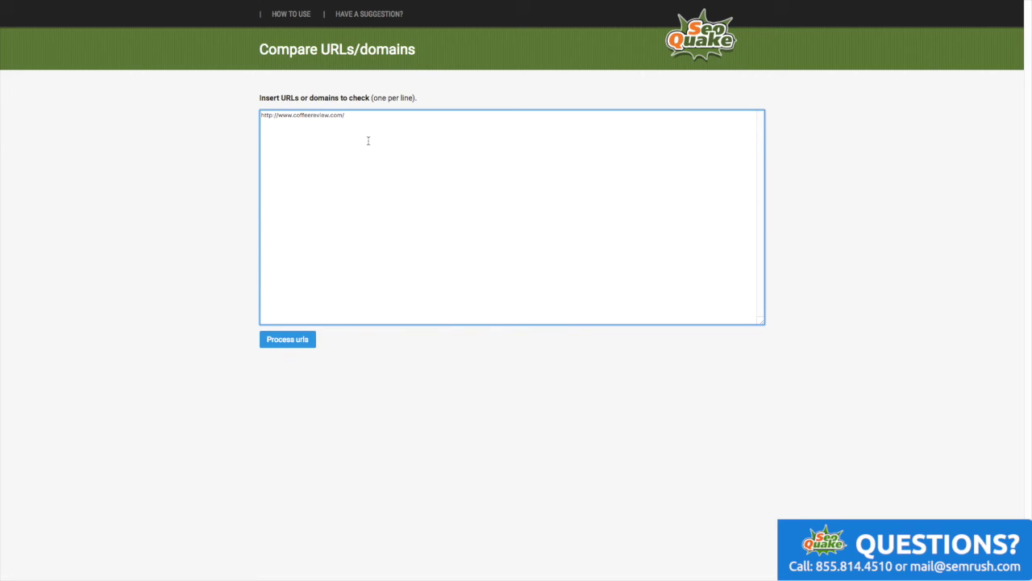
# Compare coffeereview.com with starbucks.com and dunkindonuts.com, requesting all parameters for the listed domains.
pyautogui.write('arbucks.com')
pyautogui.press('Return')
pyautogui.write('dunkindonuts.com')
pyautogui.click(291, 340)
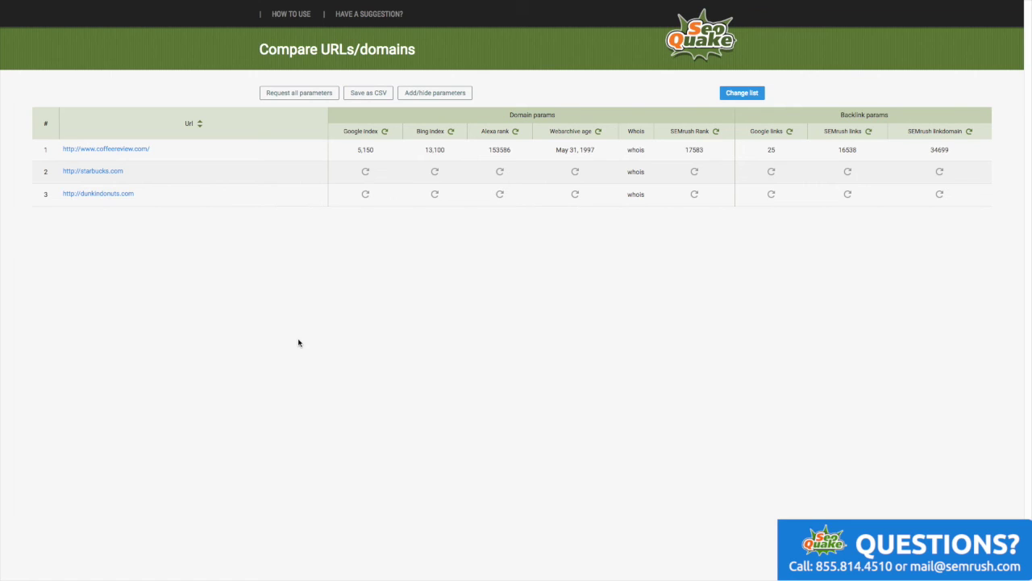
pyautogui.click(314, 95)
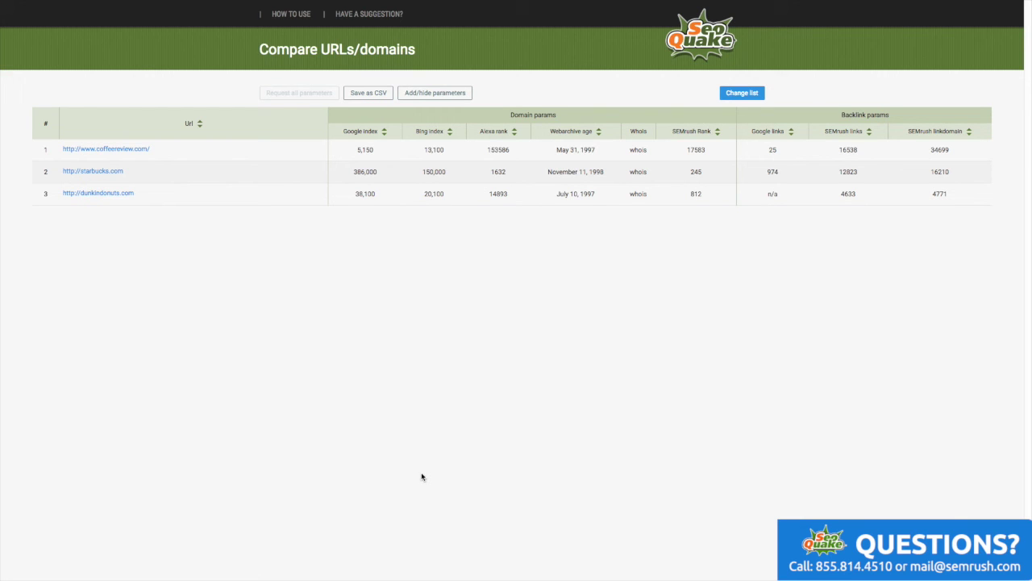
# Return to the coffeereview.com page and examine SEOquake's Highlight no-follow option and the struck-through links on the page.
pyautogui.click(90, 13)
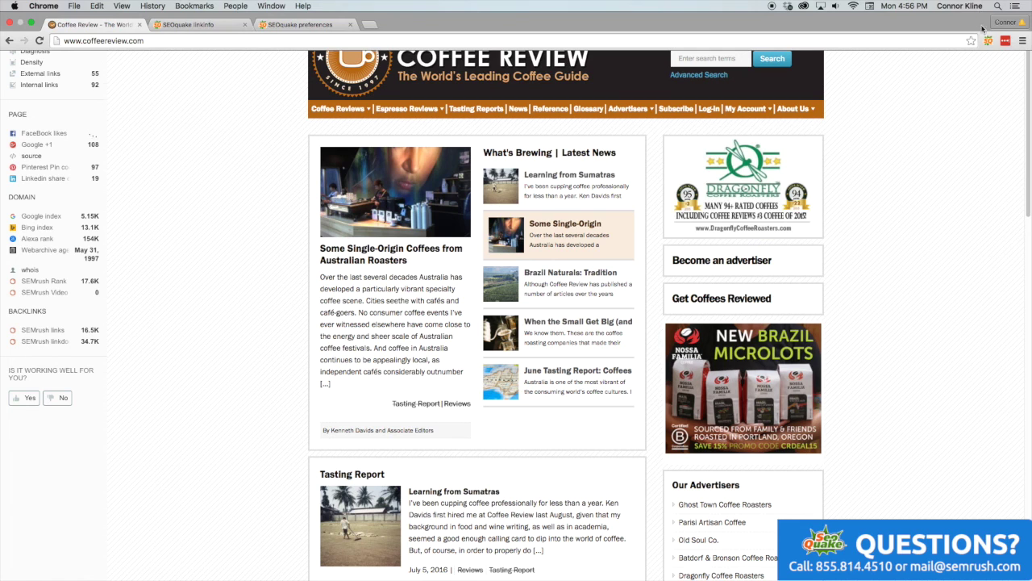
pyautogui.click(988, 40)
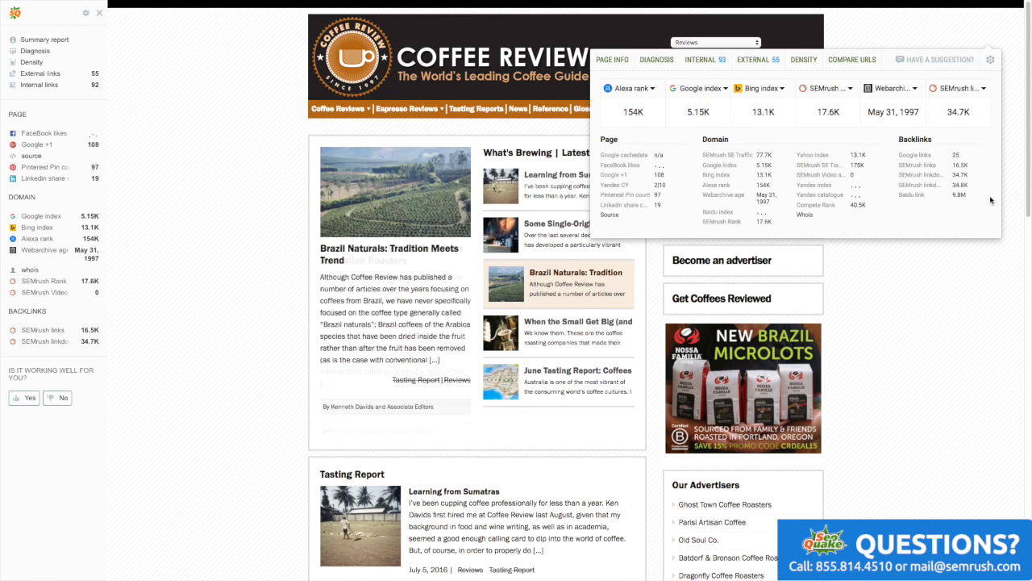
pyautogui.click(989, 60)
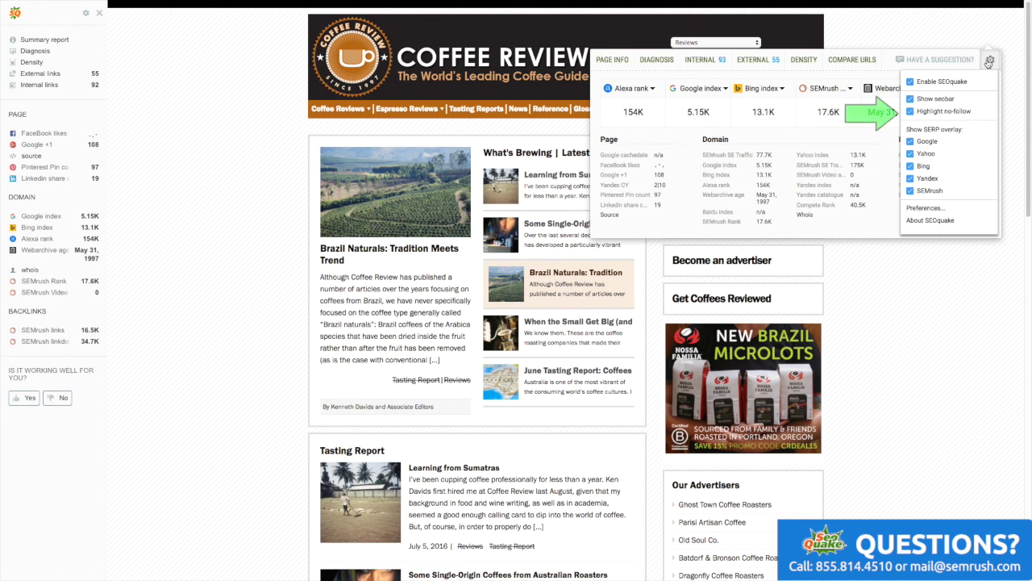
pyautogui.click(967, 113)
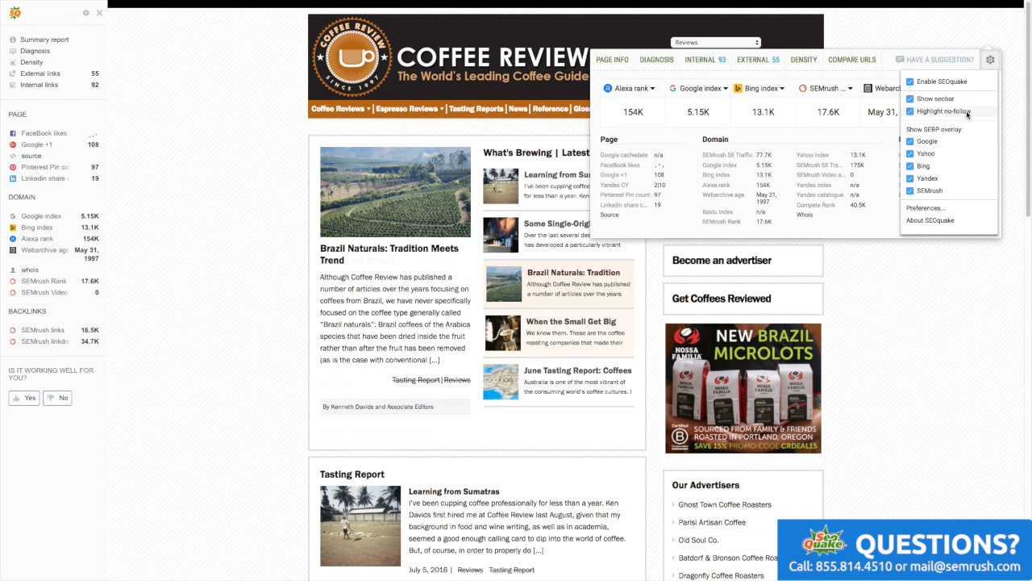
pyautogui.click(252, 302)
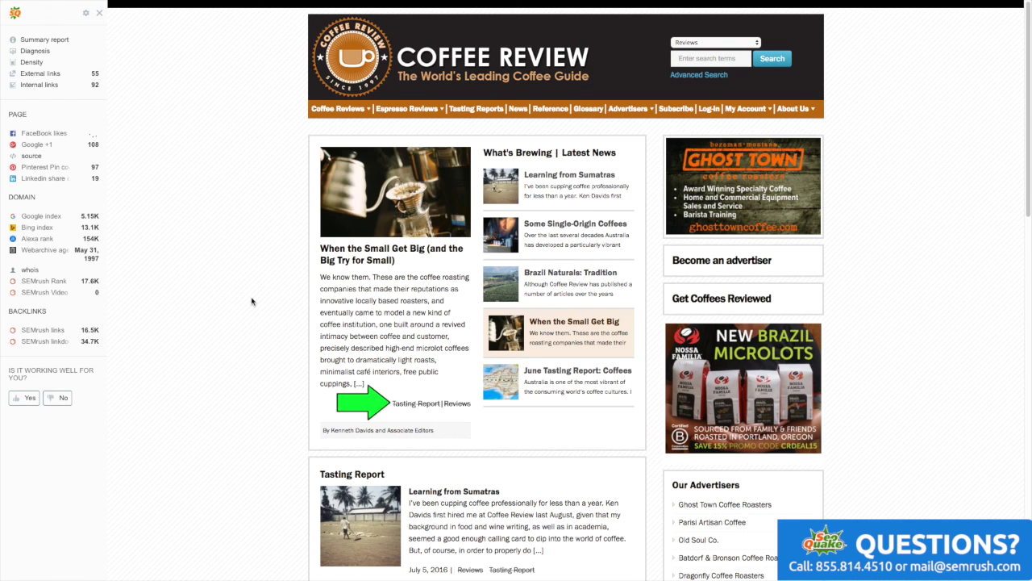